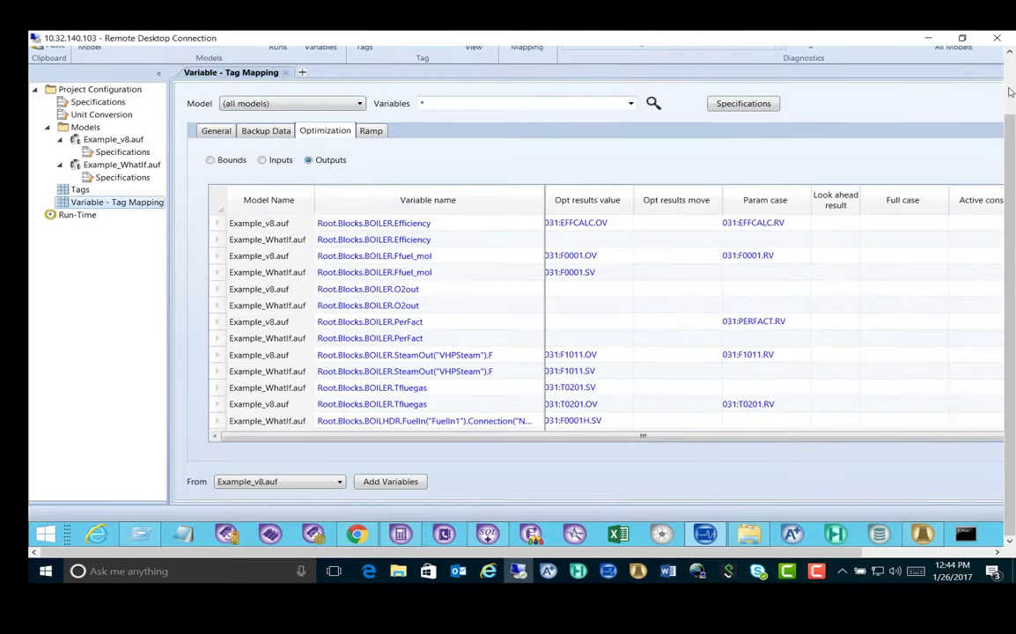
Check Example_v8's run type options, then open Example_WhatIf.auf specifications (Aspen Utilities Optimization)
{"action": "left_click", "coordinate": [1010, 91]}
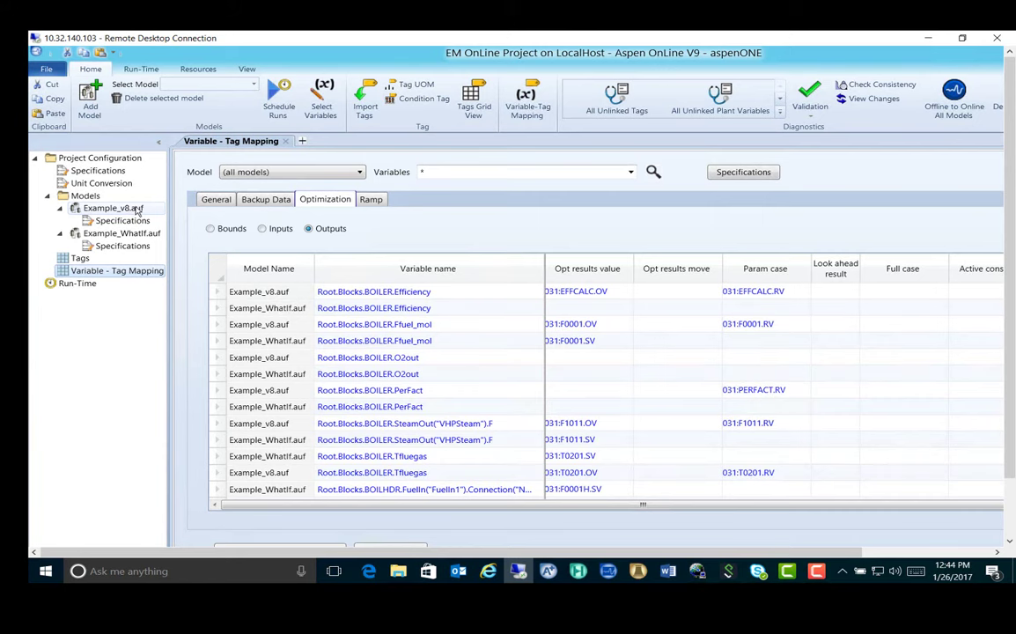
{"action": "left_click", "coordinate": [132, 208]}
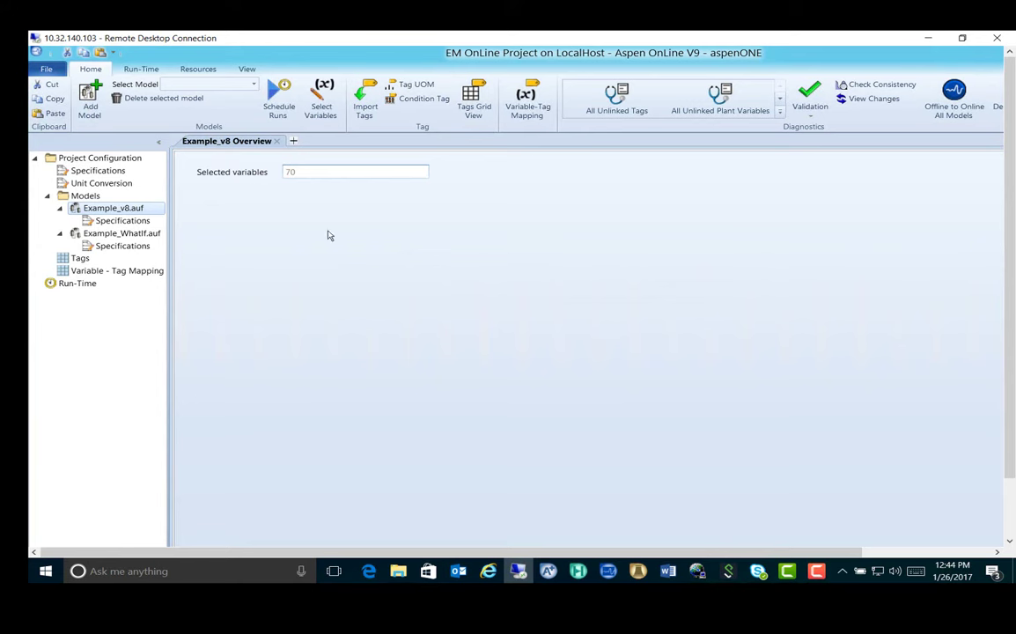
{"action": "left_click", "coordinate": [121, 221]}
{"action": "left_click", "coordinate": [401, 324]}
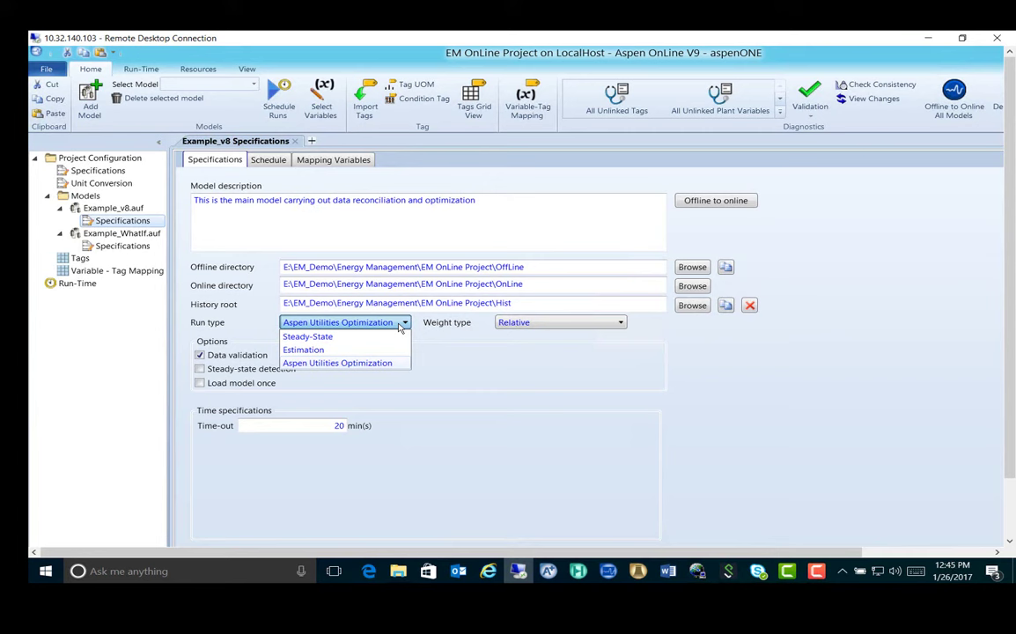
{"action": "left_click", "coordinate": [400, 324]}
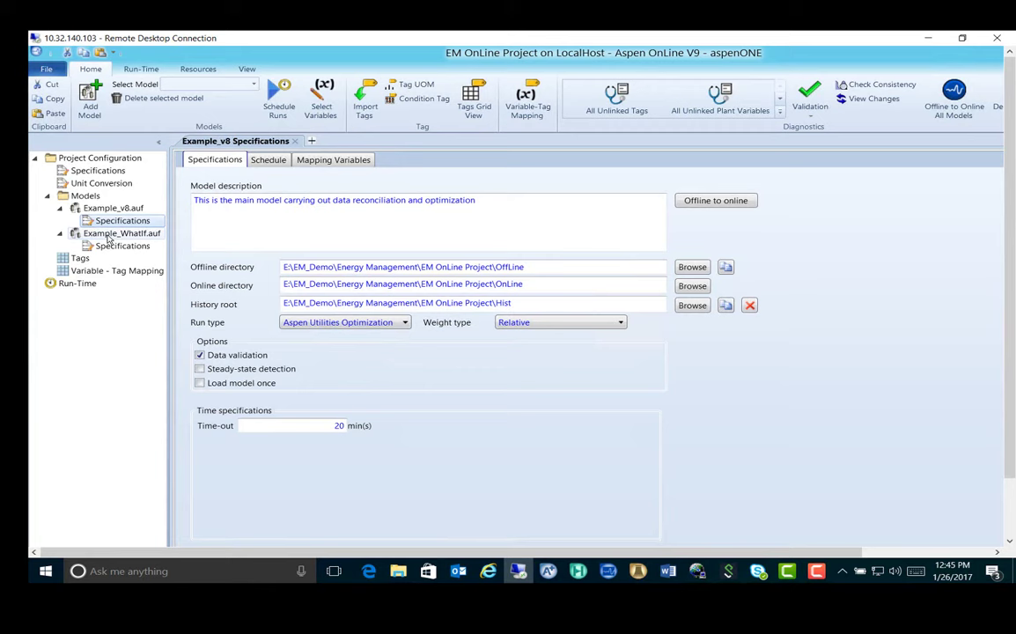
{"action": "left_click", "coordinate": [121, 233]}
{"action": "left_click", "coordinate": [122, 246]}
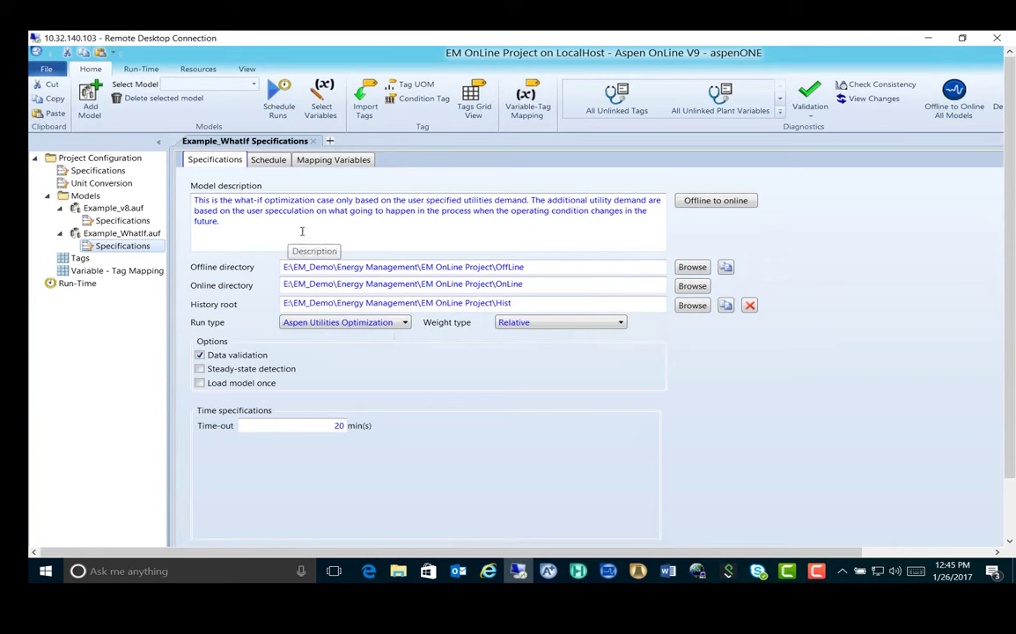
Check the Example_v8 and Example_WhatIf run schedules, then open the project's Tags list
{"action": "left_click", "coordinate": [122, 220]}
{"action": "left_click", "coordinate": [269, 159]}
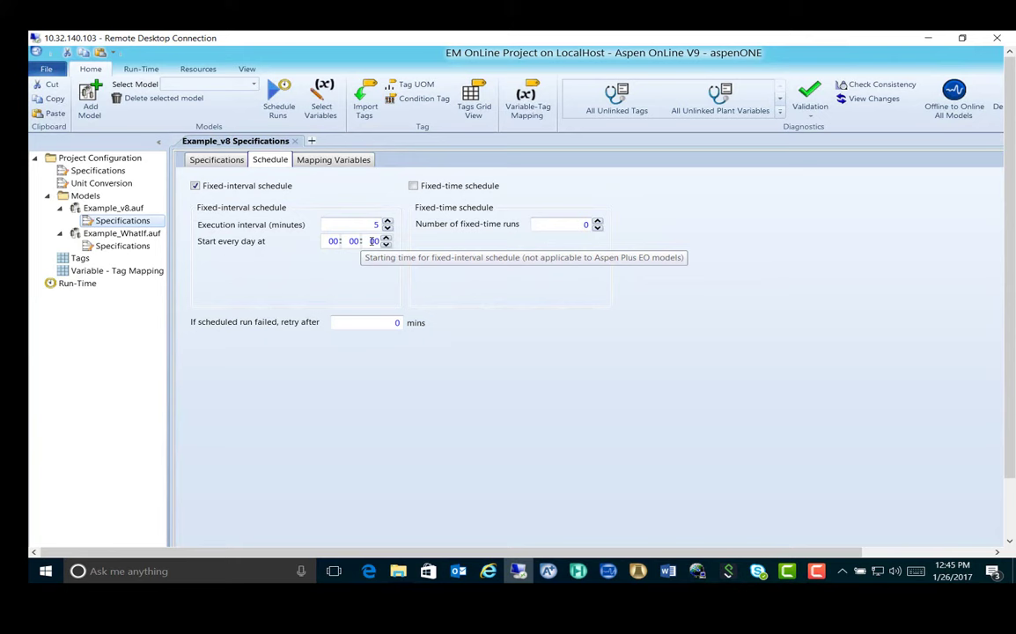
{"action": "left_click", "coordinate": [122, 245]}
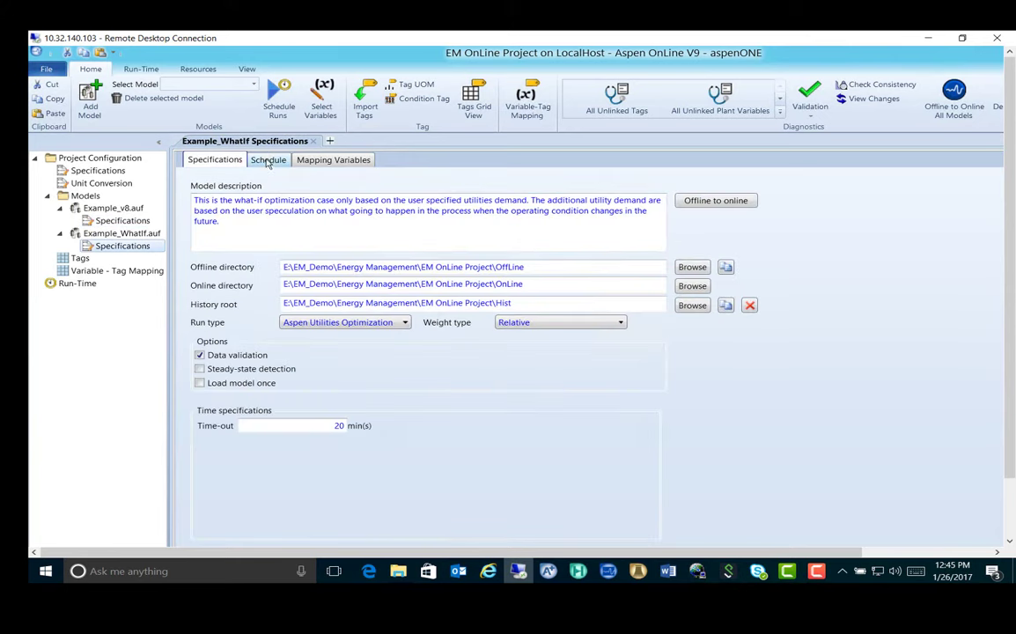
{"action": "left_click", "coordinate": [270, 159]}
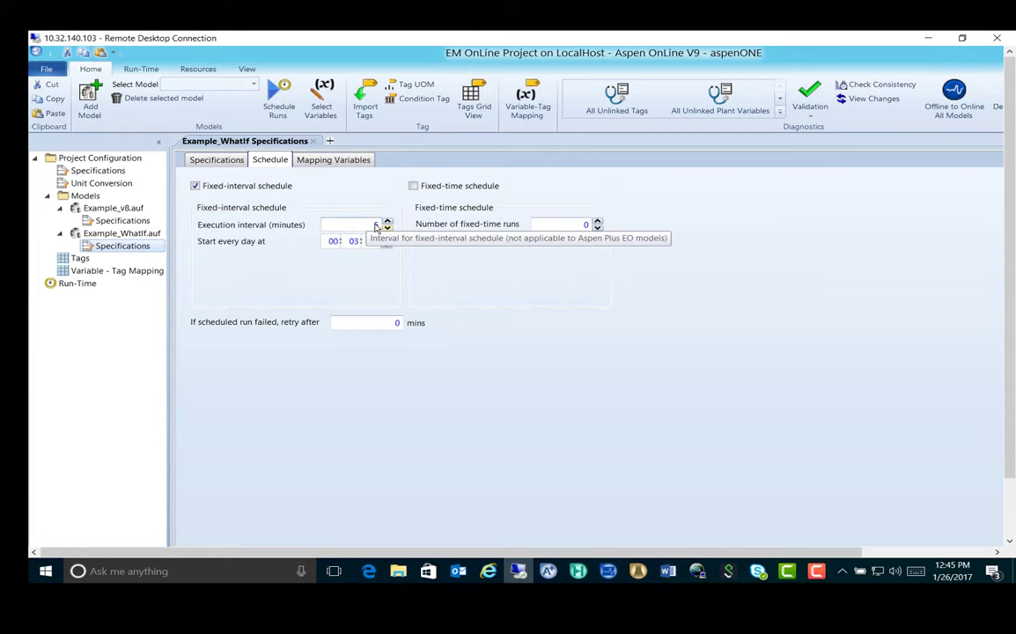
{"action": "left_click", "coordinate": [79, 258]}
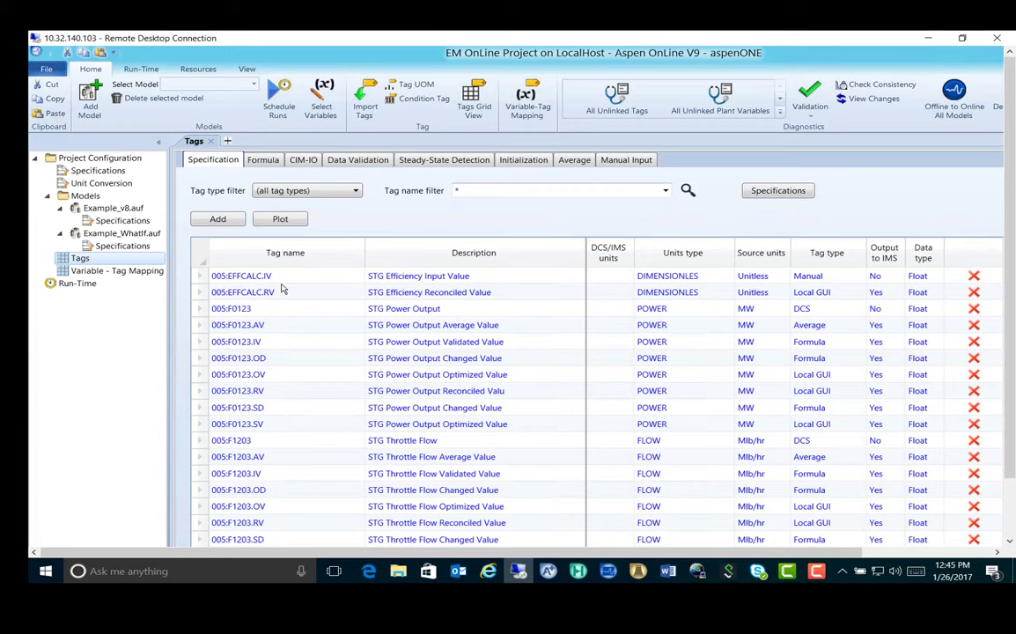
Review DCS tags' averaging and data validation settings, then open the Variable - Tag Mapping list
{"action": "left_click", "coordinate": [352, 190]}
{"action": "left_click", "coordinate": [366, 233]}
{"action": "left_click", "coordinate": [574, 160]}
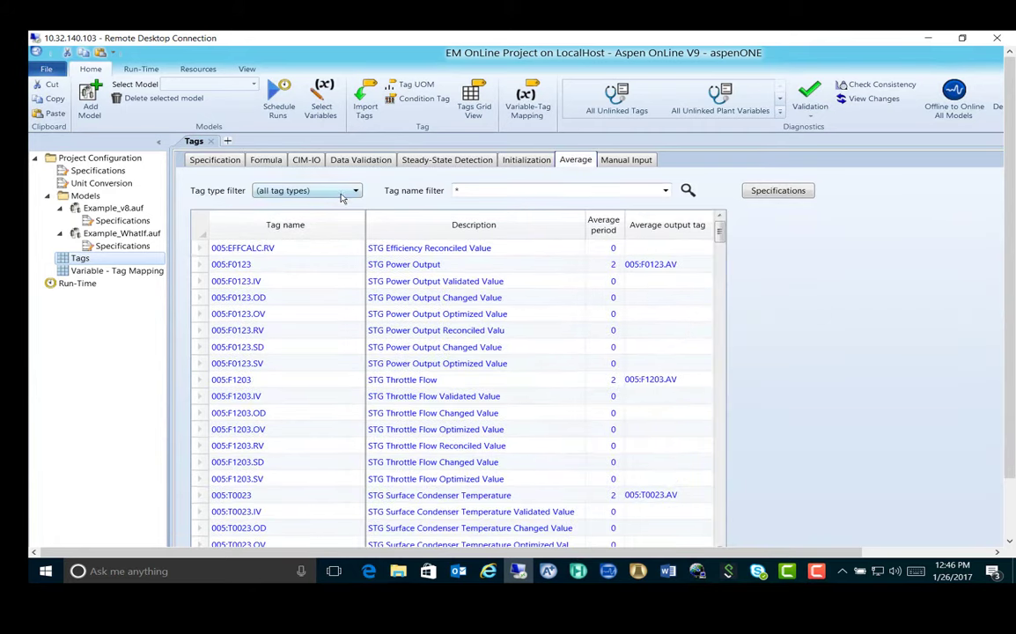
{"action": "left_click", "coordinate": [295, 190]}
{"action": "left_click", "coordinate": [300, 219]}
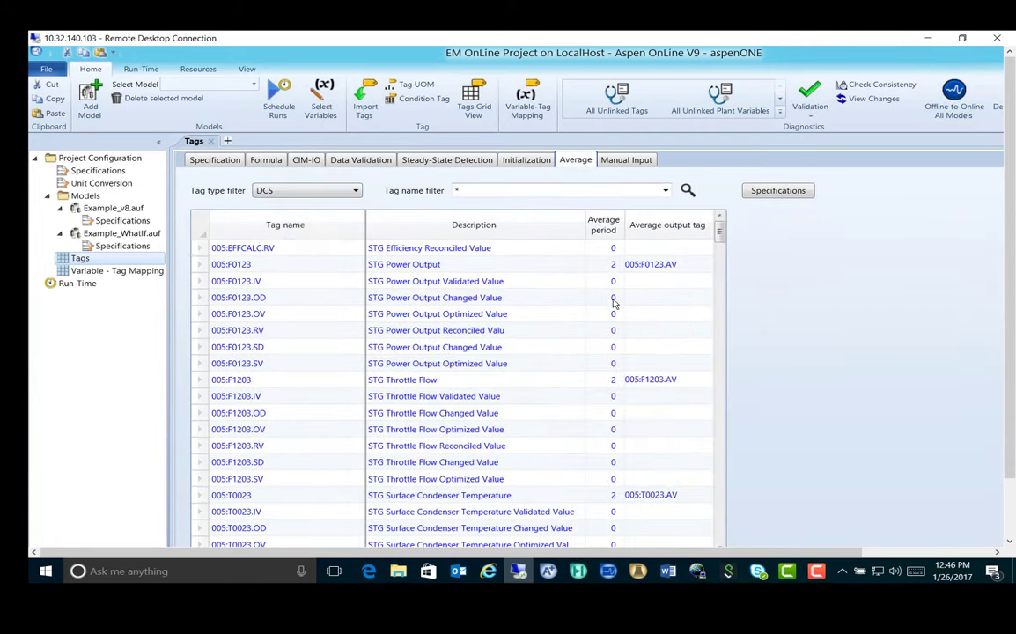
{"action": "left_click", "coordinate": [360, 160]}
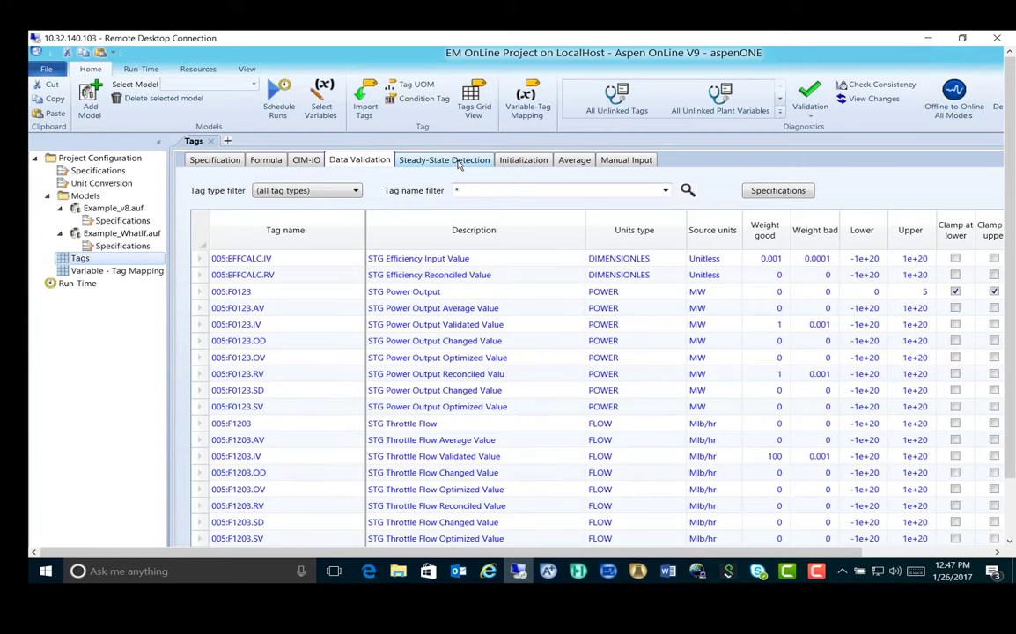
{"action": "left_click", "coordinate": [97, 271]}
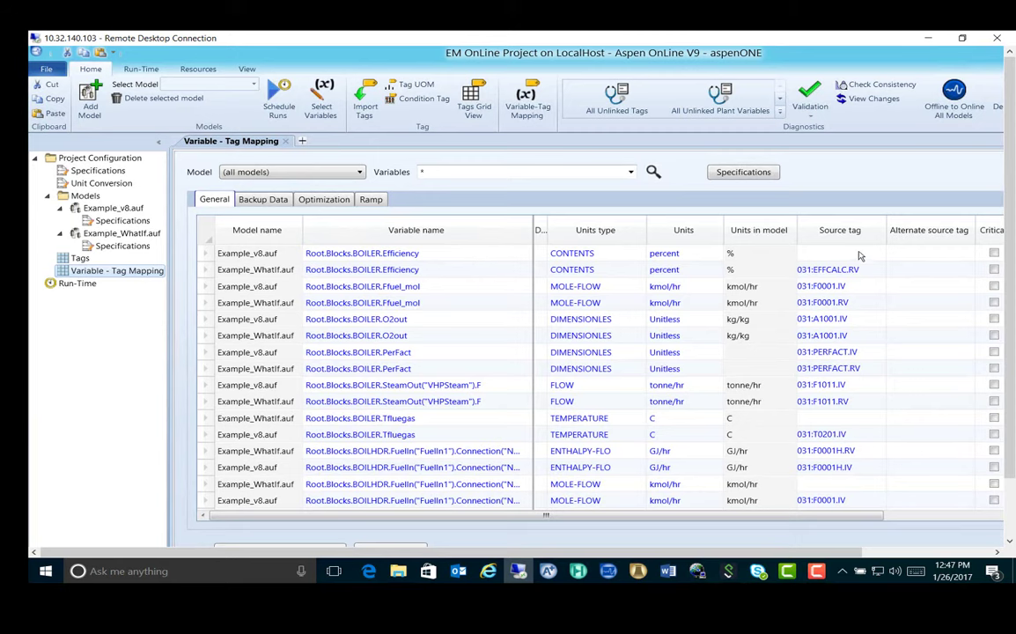
Show the optimization output variables on the Variable - Tag Mapping list
{"action": "left_click", "coordinate": [308, 202]}
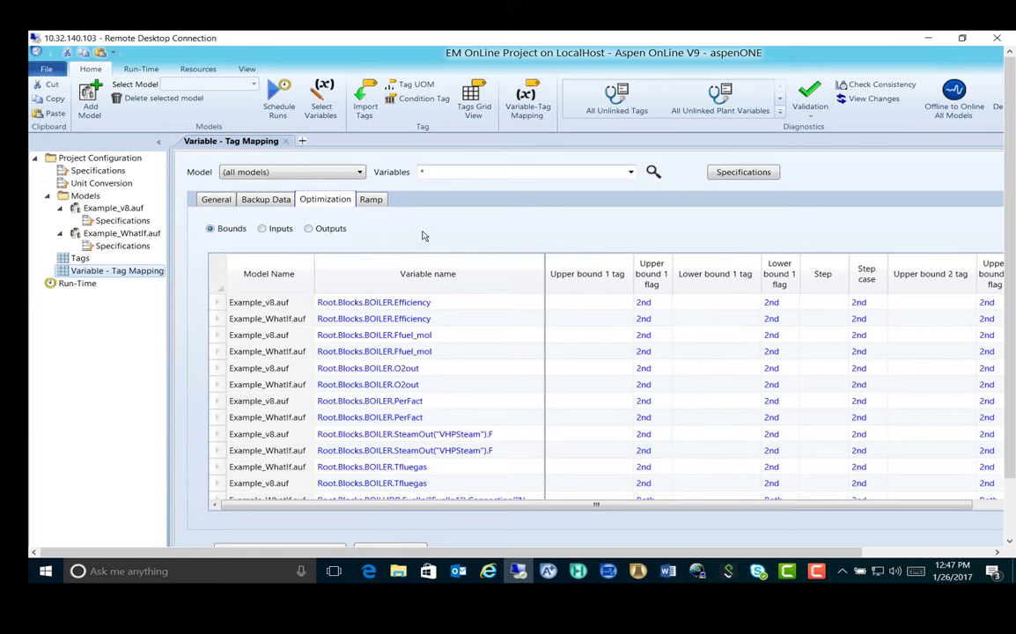
{"action": "left_click", "coordinate": [308, 228]}
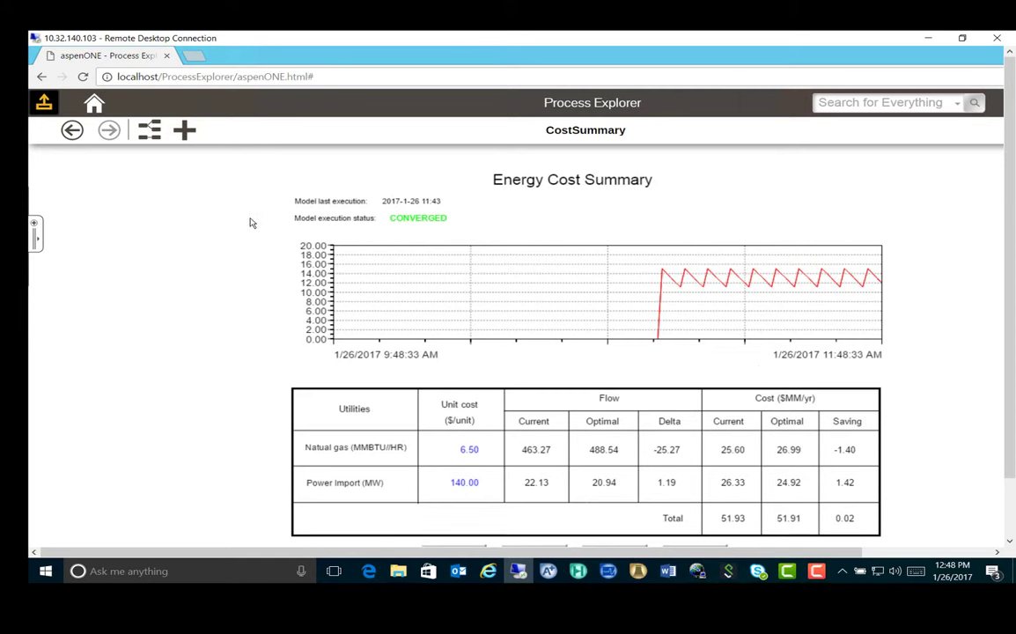
Open CostSummary showing natural gas 6.50, power import 140.00 $/unit, 51.91 $MM/yr optimal cost
{"action": "mouse_move", "coordinate": [473, 220]}
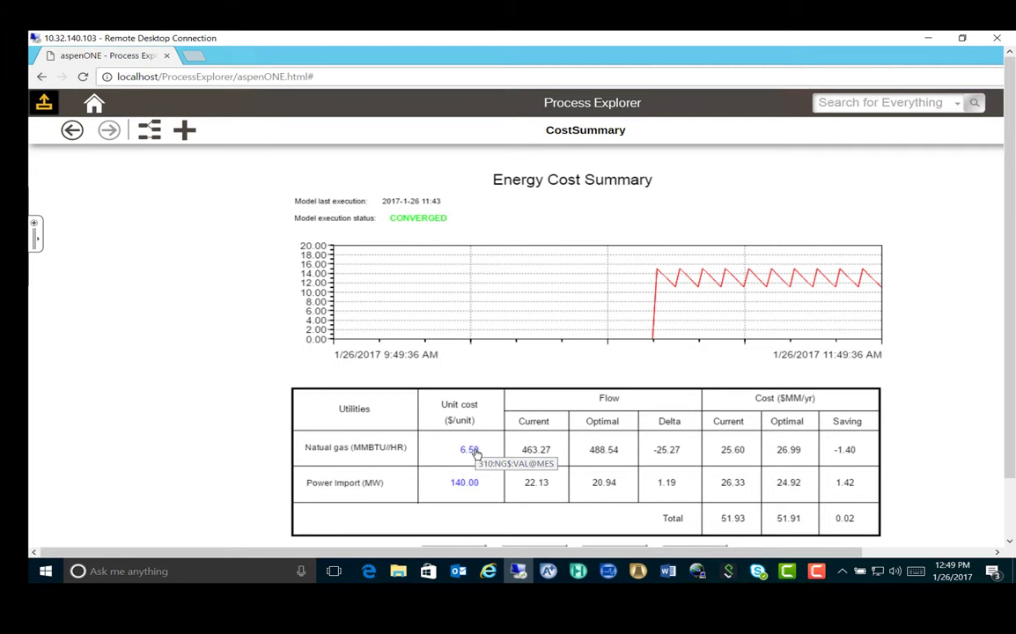
{"action": "left_click", "coordinate": [457, 487]}
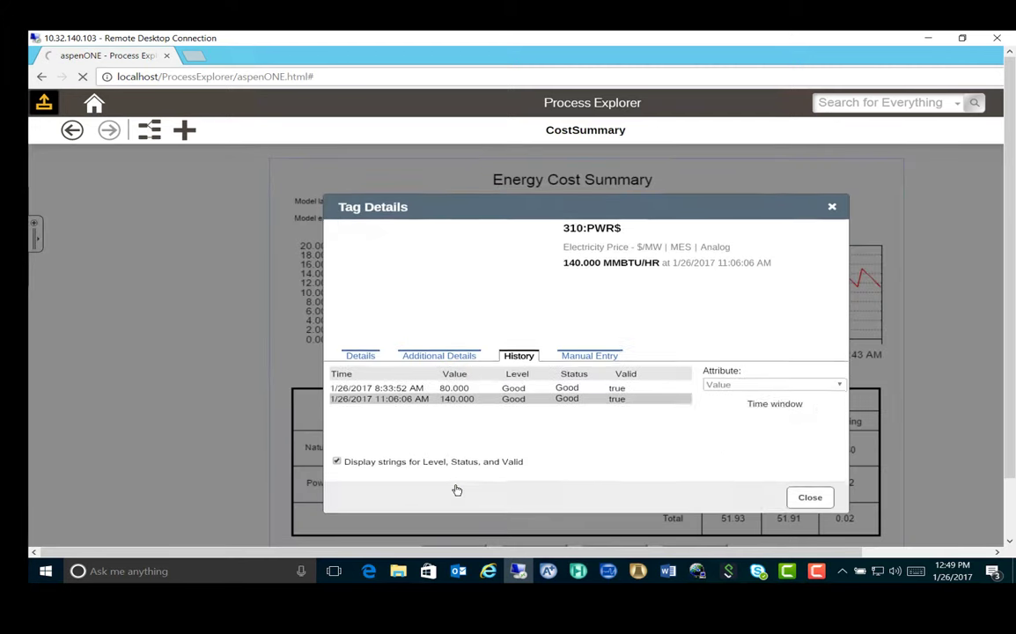
{"action": "left_click", "coordinate": [590, 357]}
{"action": "left_click", "coordinate": [716, 422]}
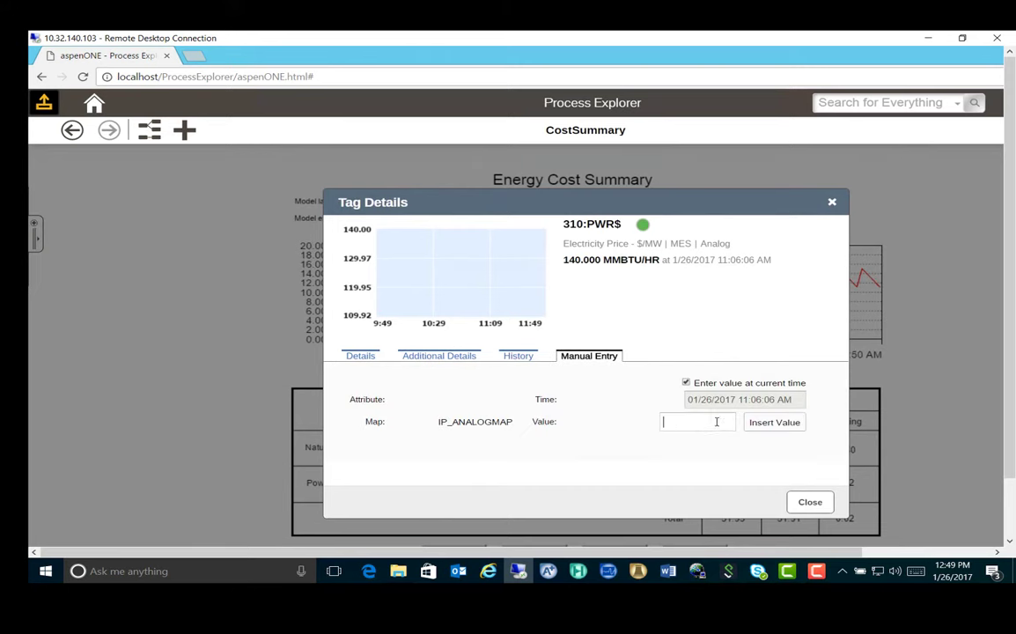
{"action": "left_click", "coordinate": [938, 500]}
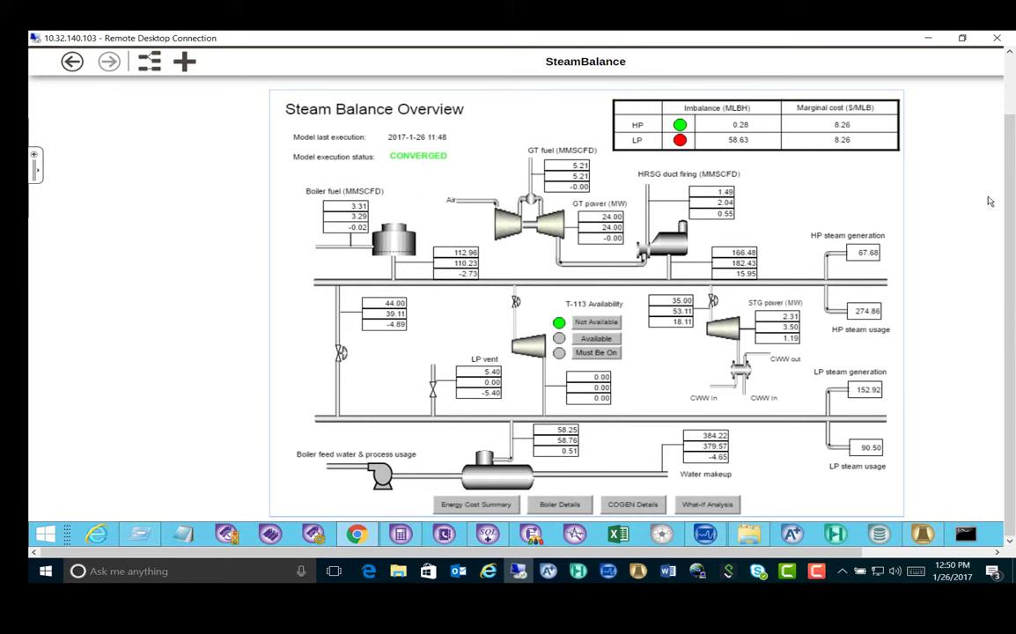
Bring up the Steam Balance Overview with HP usage 274.88 and LP usage 90.50
{"action": "scroll", "coordinate": [1013, 208], "scroll_direction": "up", "scroll_amount": 1}
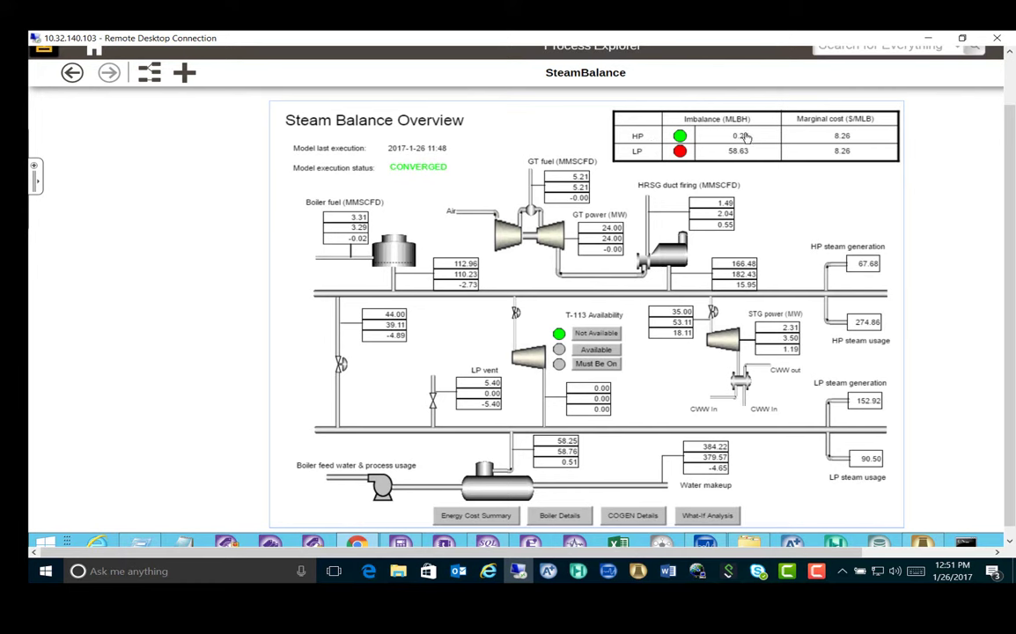
{"action": "mouse_move", "coordinate": [744, 141]}
{"action": "mouse_move", "coordinate": [362, 217]}
{"action": "mouse_move", "coordinate": [606, 402]}
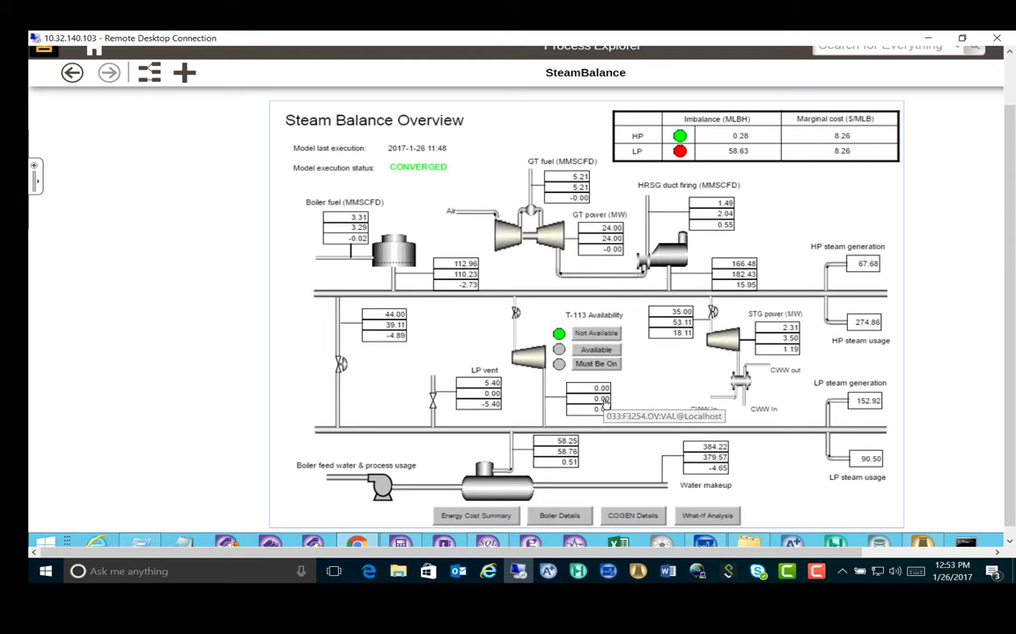
Set turbine T-113 availability to Available
{"action": "left_click", "coordinate": [592, 351]}
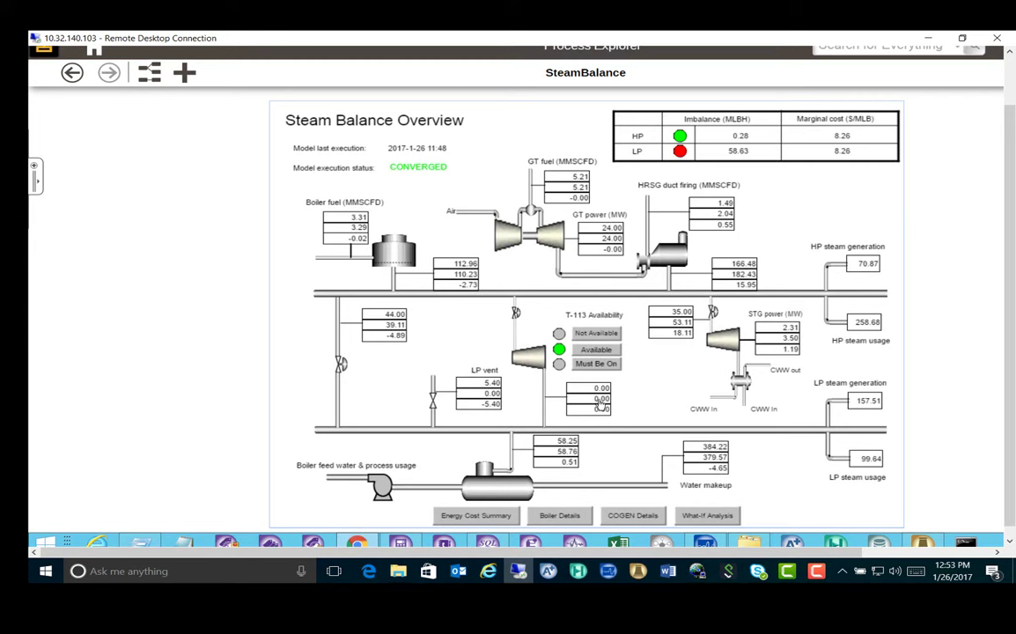
{"action": "mouse_move", "coordinate": [601, 403]}
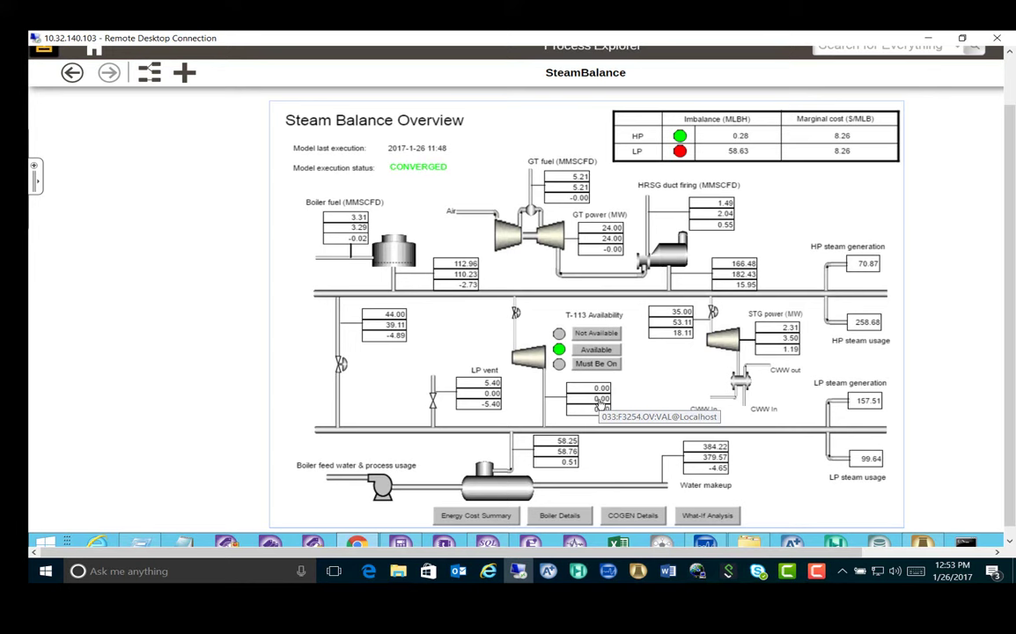
Open the What-If Analysis and the Tag Details for 035:HPGENSEN
{"action": "left_click", "coordinate": [728, 520]}
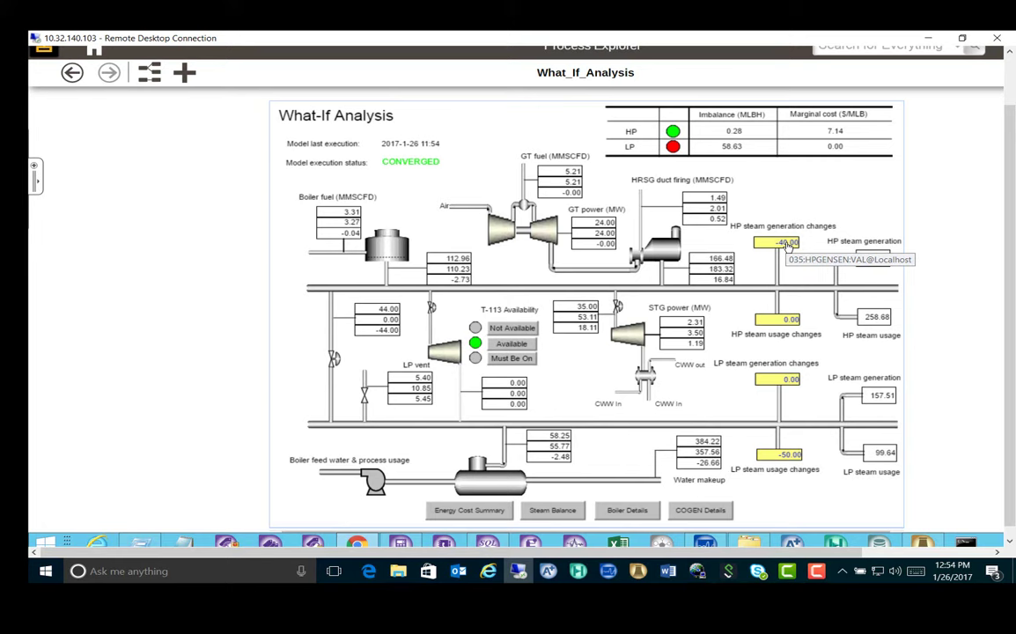
{"action": "left_click", "coordinate": [789, 247]}
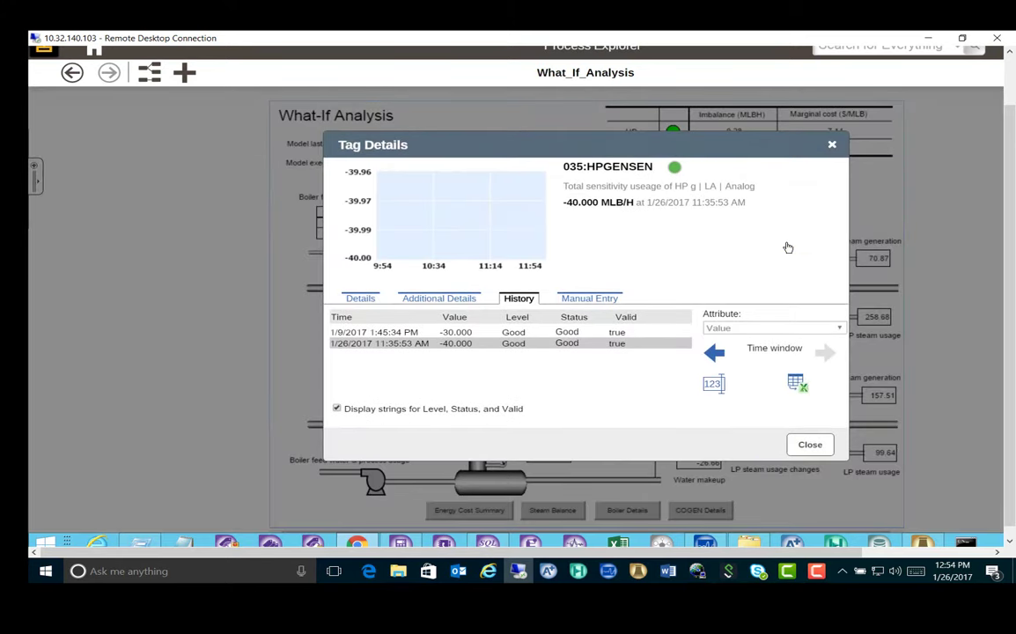
Manually insert -40 as the current value of the HP steam generation change tag
{"action": "left_click", "coordinate": [589, 298]}
{"action": "left_click", "coordinate": [669, 364]}
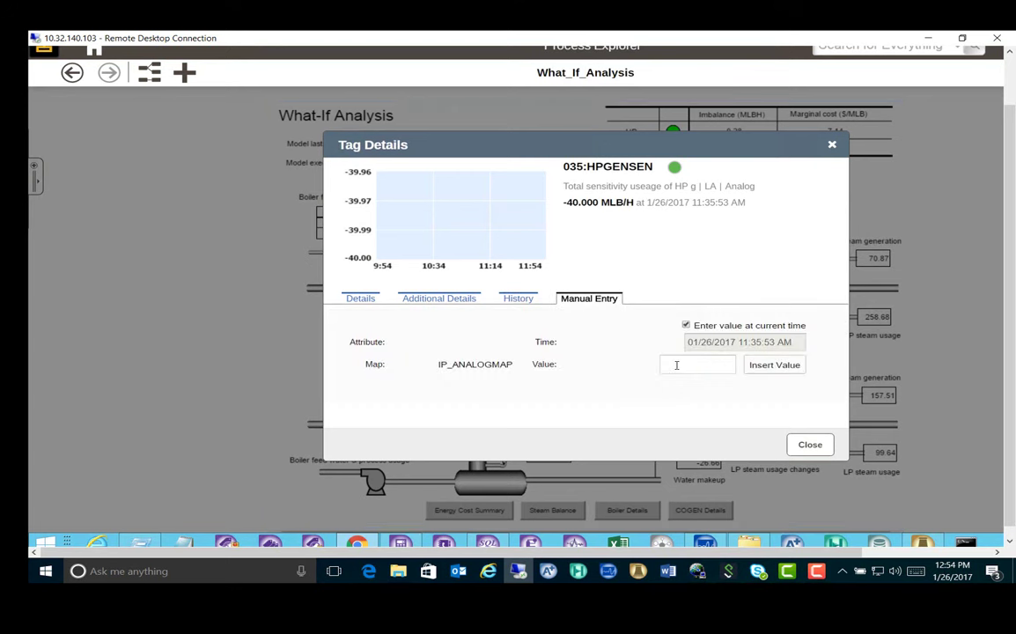
{"action": "type", "text": "-40"}
{"action": "left_click", "coordinate": [793, 365]}
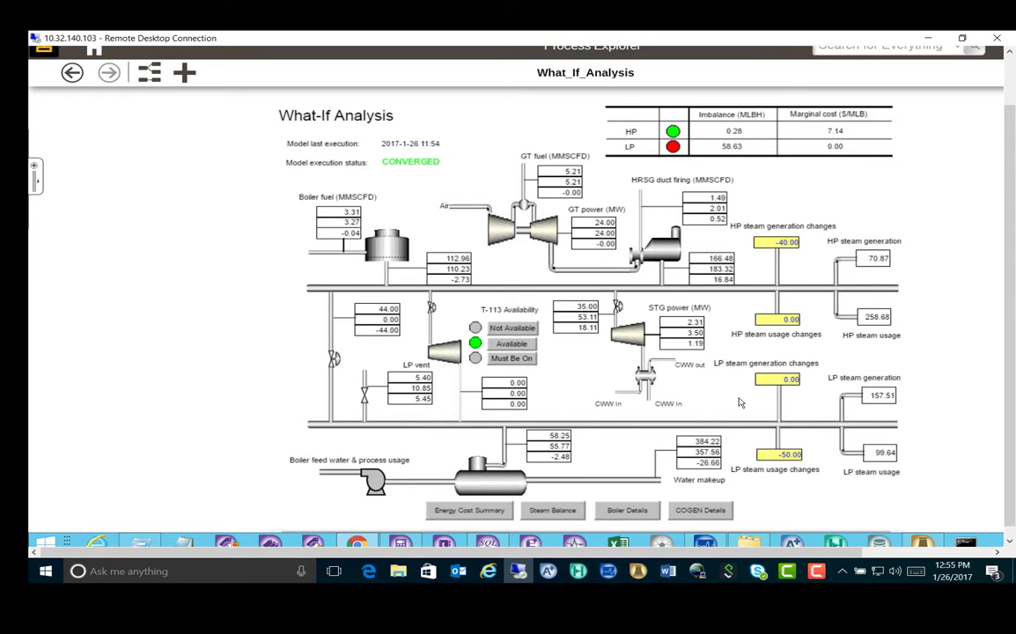
Return to the Steam Balance Overview to see the updated 6.77 HP imbalance
{"action": "left_click", "coordinate": [553, 511]}
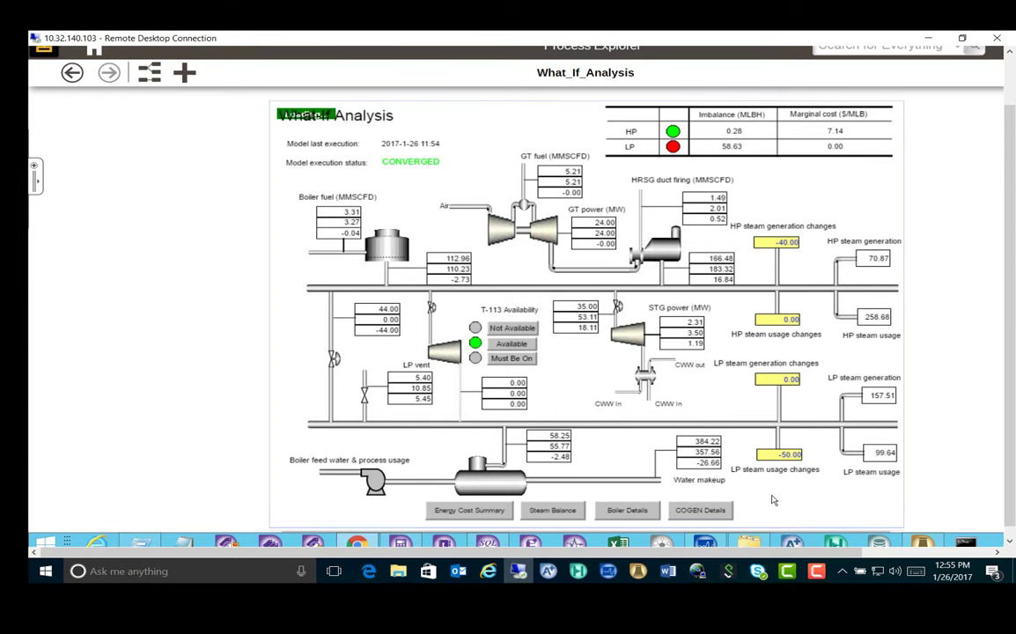